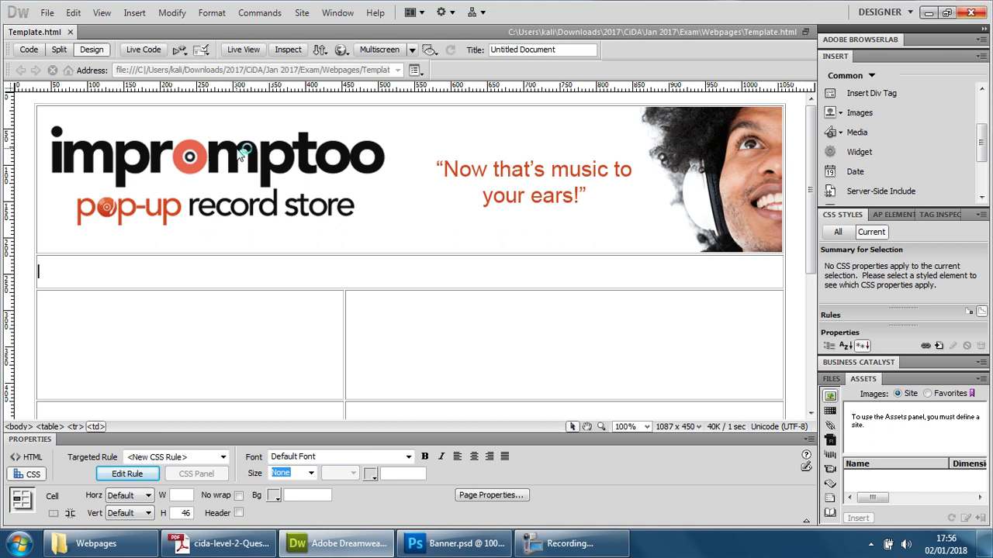
Highlight 'banner', 'width', 'logo' and 'suitable' in the question paper's page template requirements
click(224, 543)
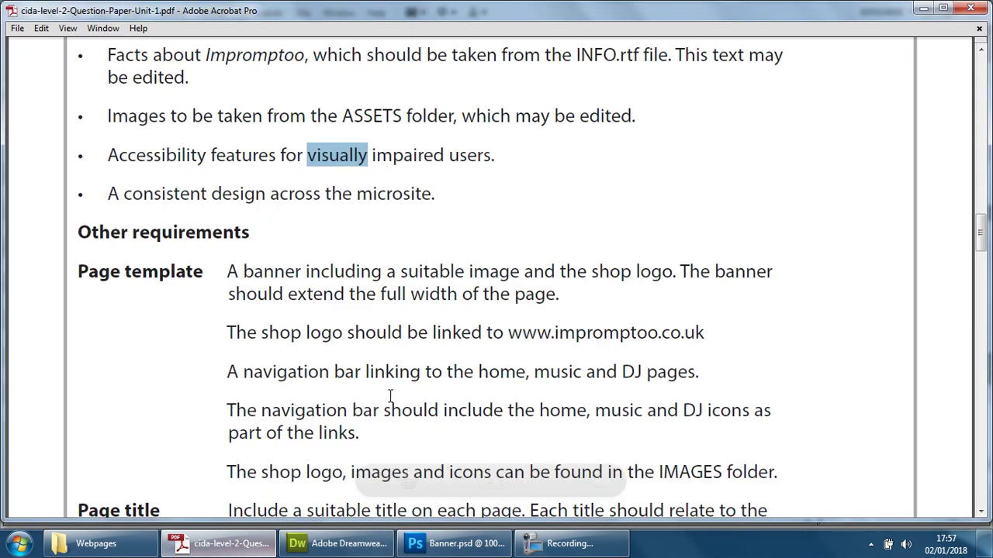
double_click(271, 271)
double_click(419, 297)
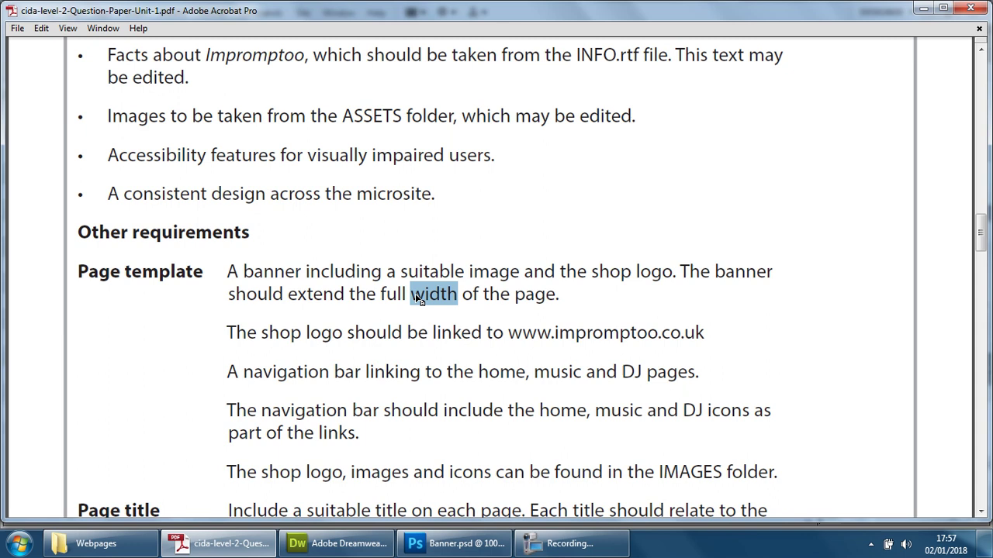
double_click(324, 332)
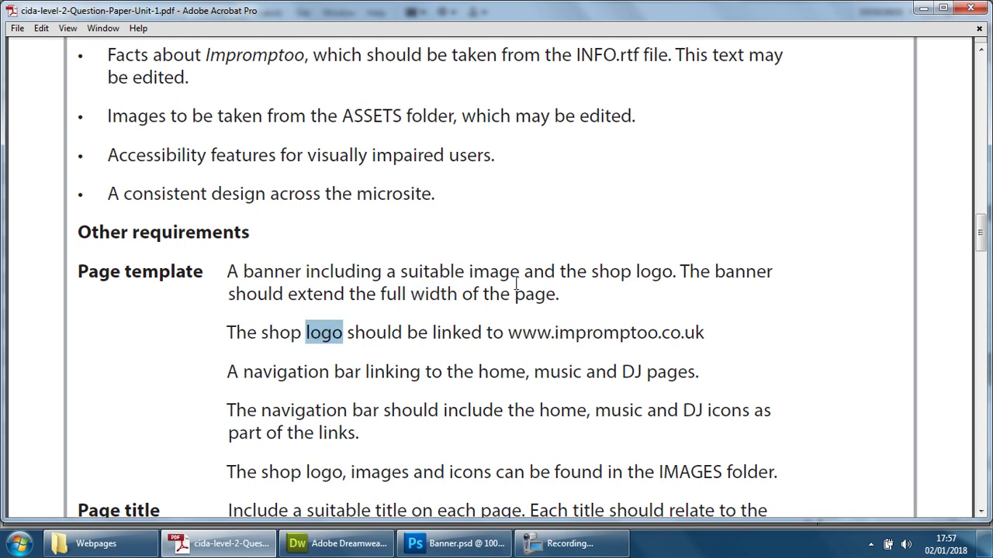
double_click(425, 270)
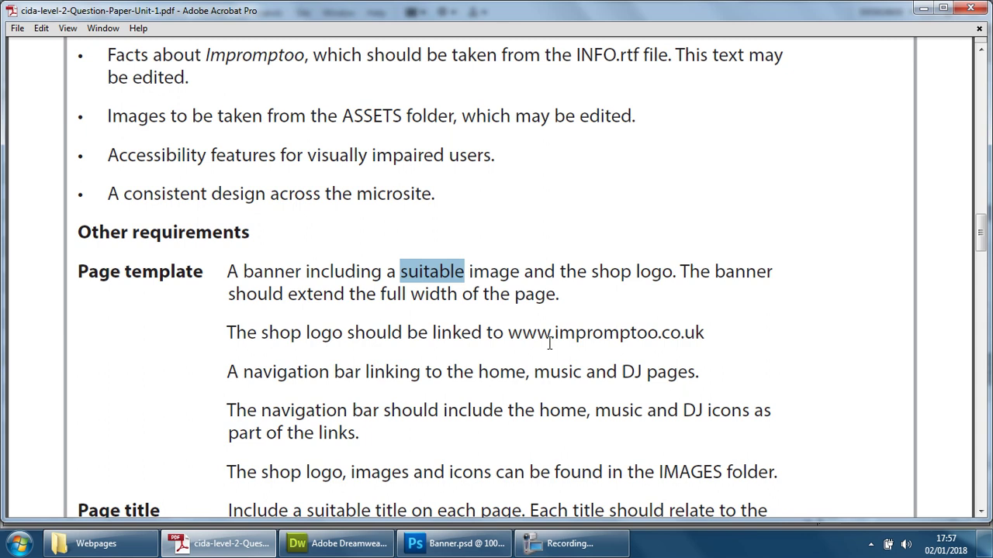
Preview Template.html in Chrome
click(923, 9)
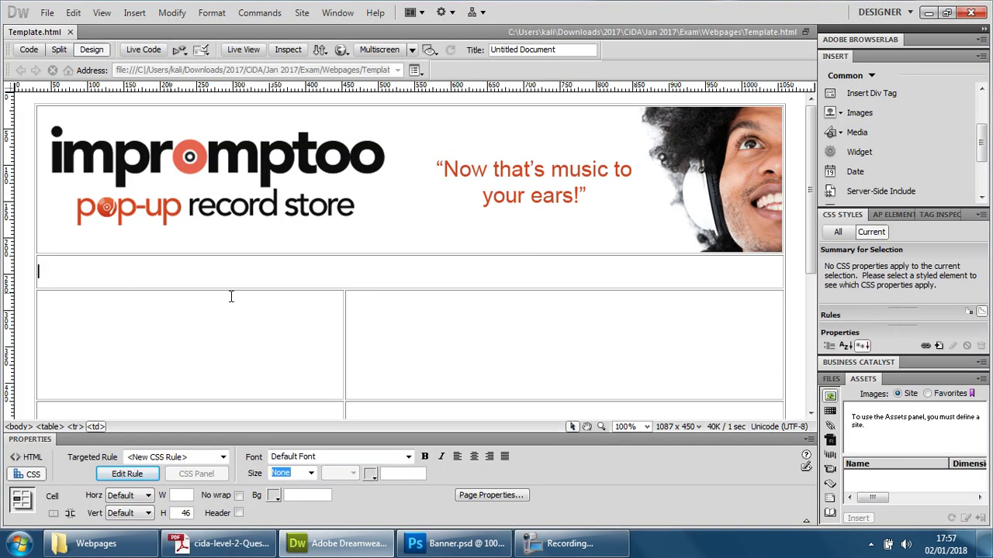
click(342, 49)
click(379, 84)
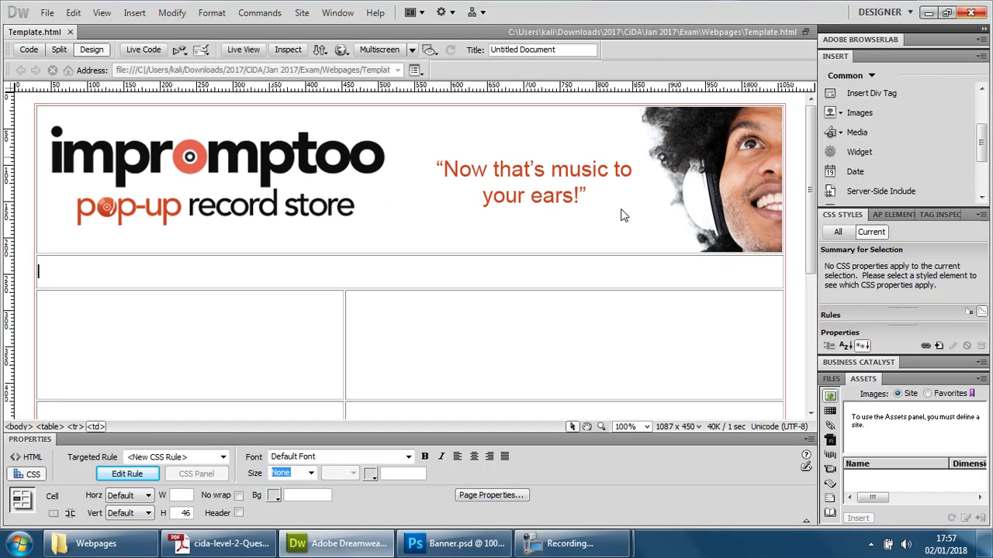
Close the preview and select the 1024×200 impromptoo Banner.png image to show its properties
click(974, 6)
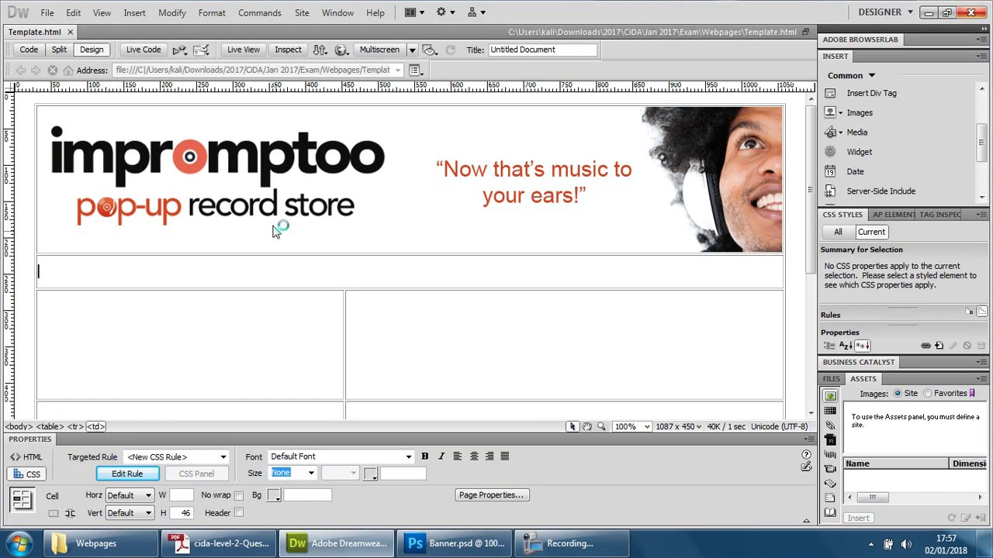
click(129, 496)
click(198, 185)
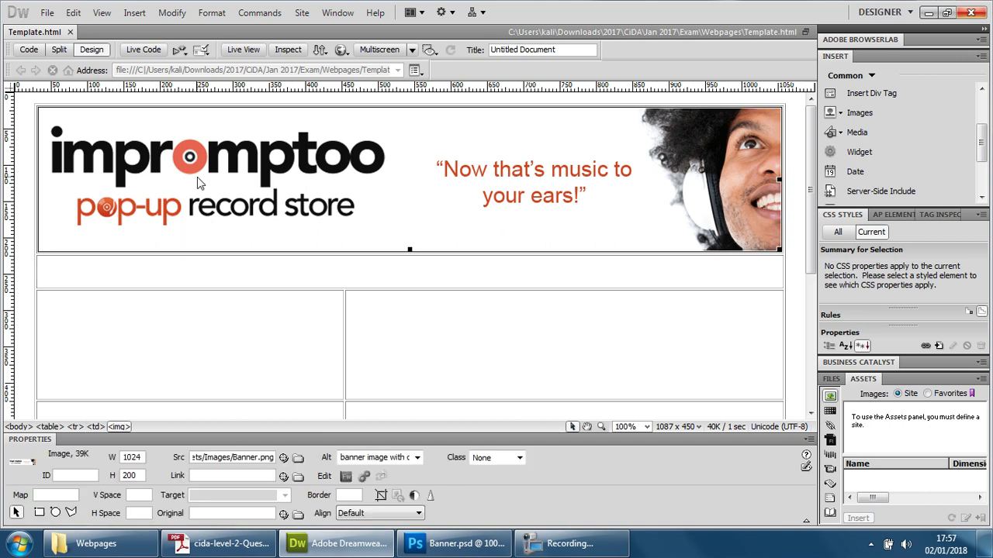
click(74, 512)
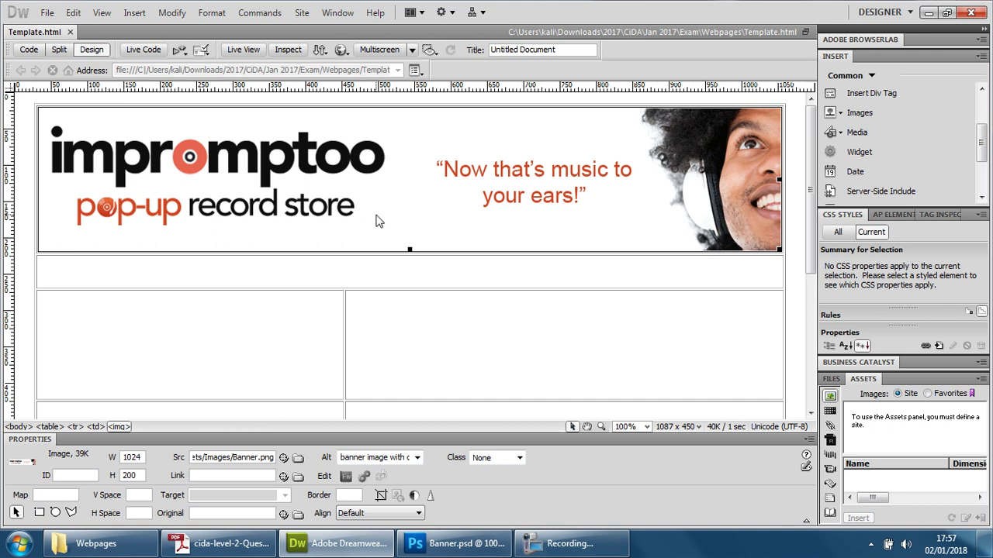
click(38, 513)
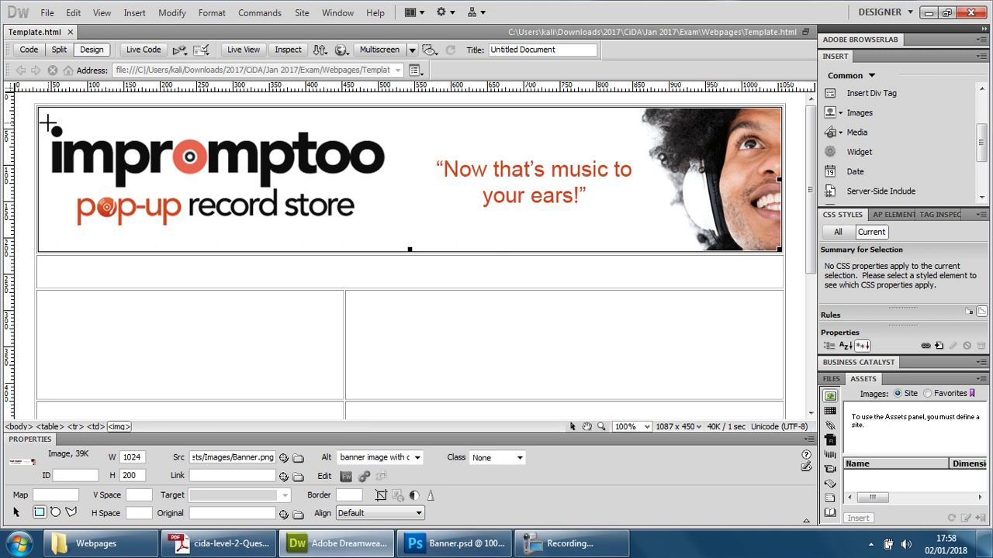
drag(48, 123, 394, 234)
click(626, 308)
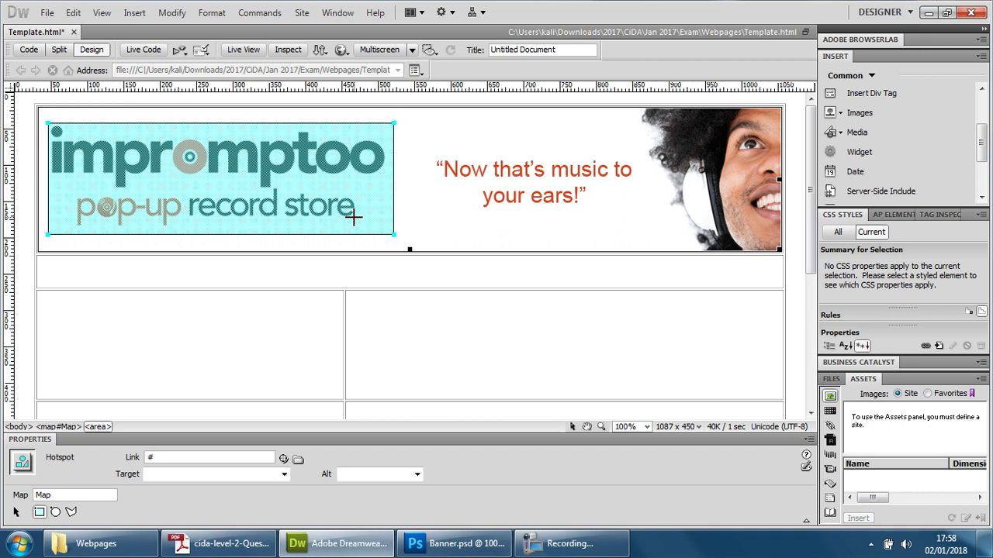
With the Polygon Hotspot tool, place the first hotspot corner at the logo's top-left
click(391, 278)
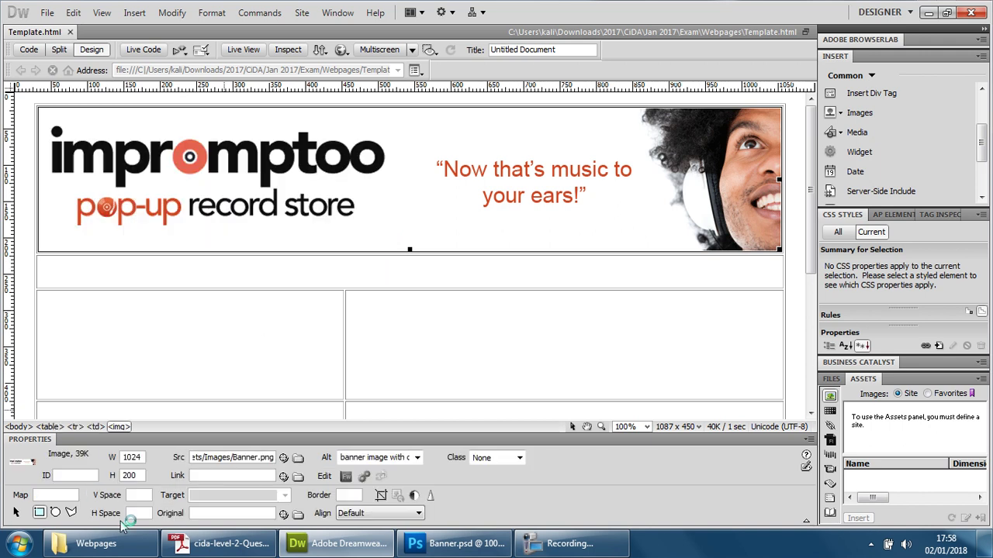
click(70, 514)
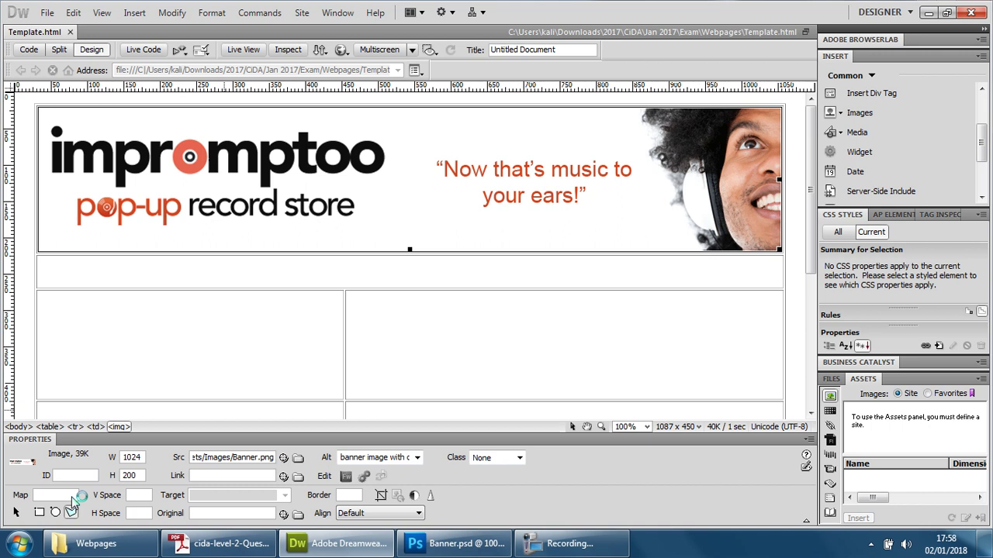
click(50, 123)
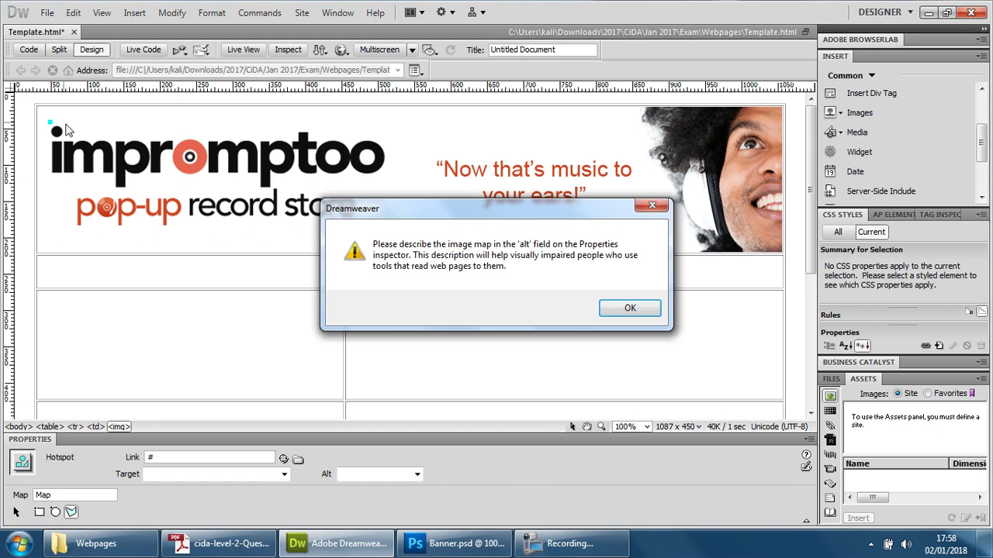
click(626, 307)
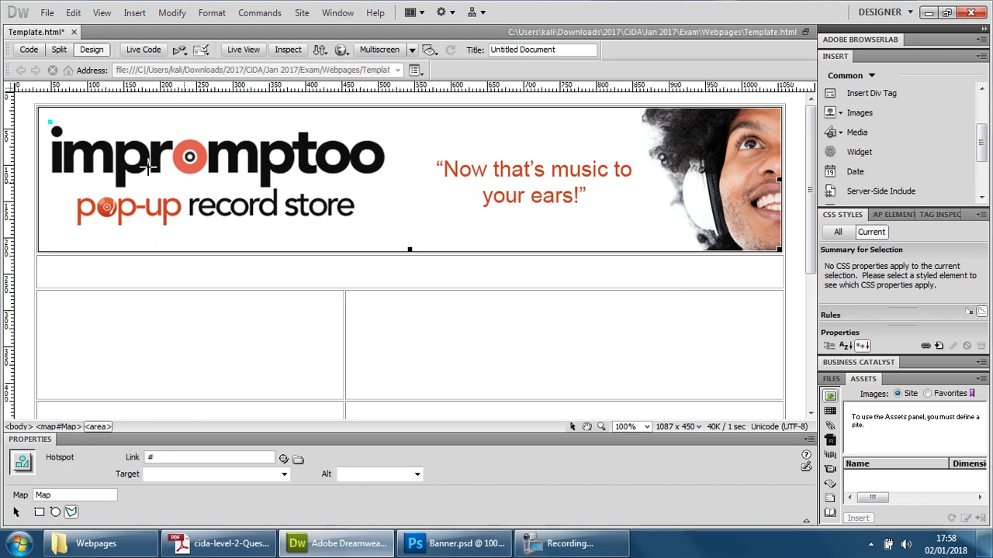
click(55, 131)
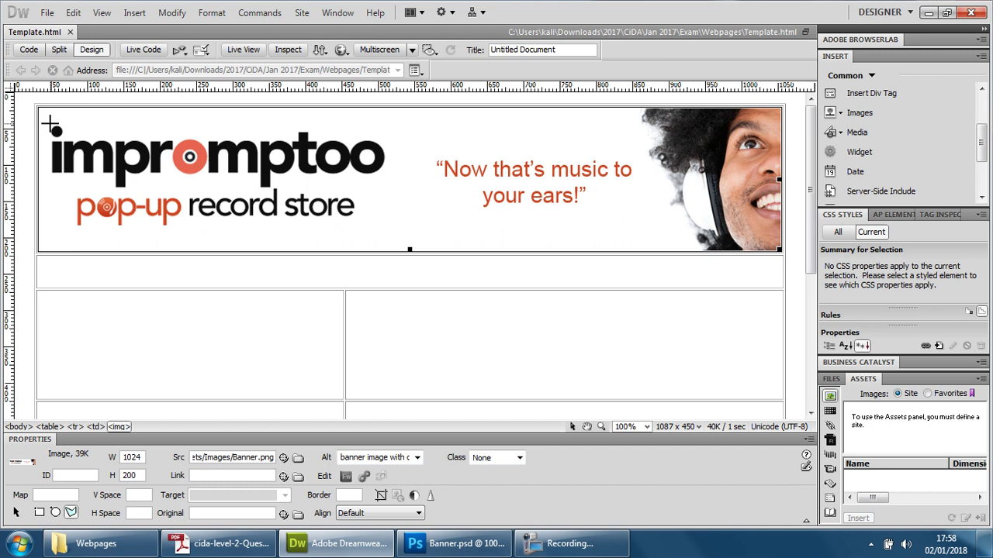
click(66, 134)
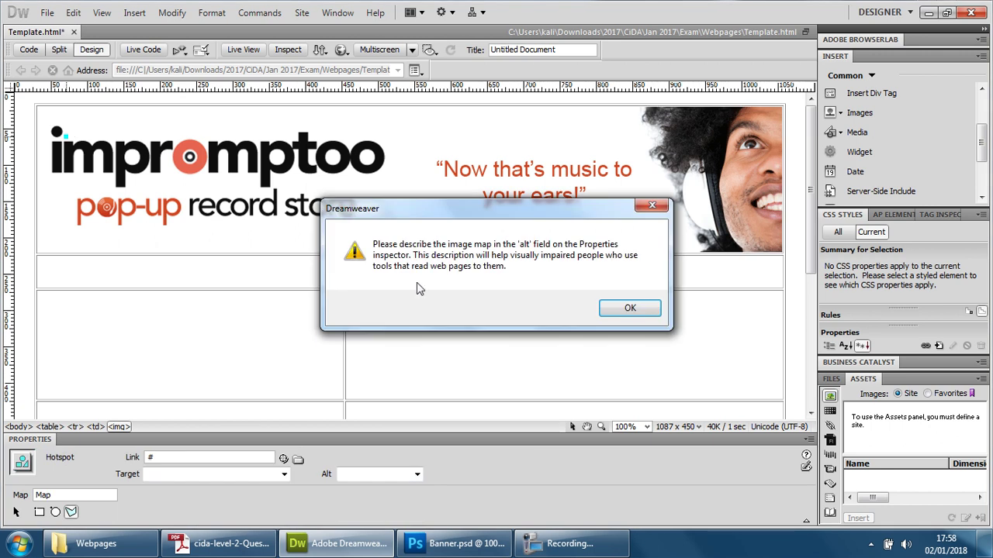
click(627, 308)
Trace hotspot points along the top of the logo, around the red disc, to its top-right
click(80, 137)
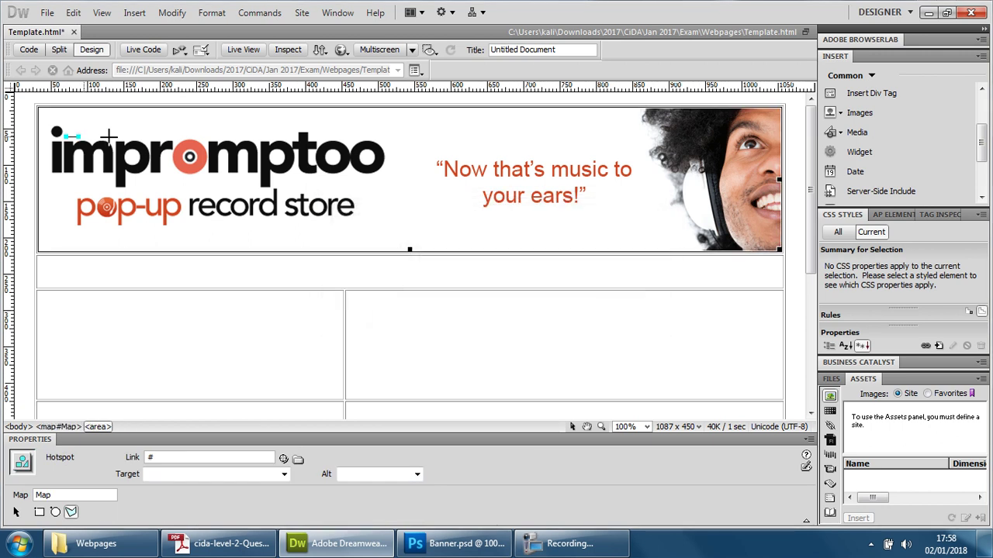
click(114, 137)
click(123, 137)
click(135, 138)
click(143, 141)
click(149, 144)
click(151, 137)
click(165, 138)
click(180, 139)
click(207, 137)
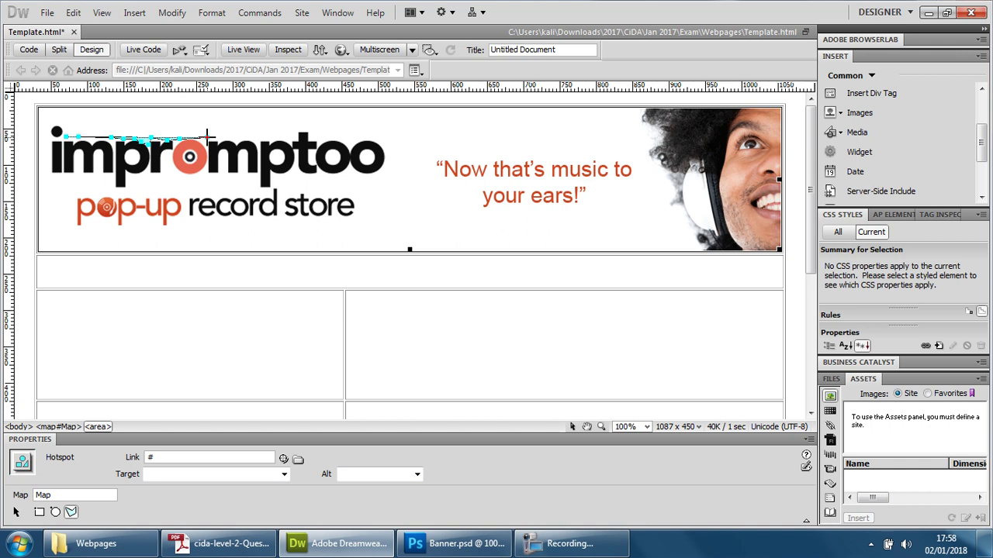
click(297, 138)
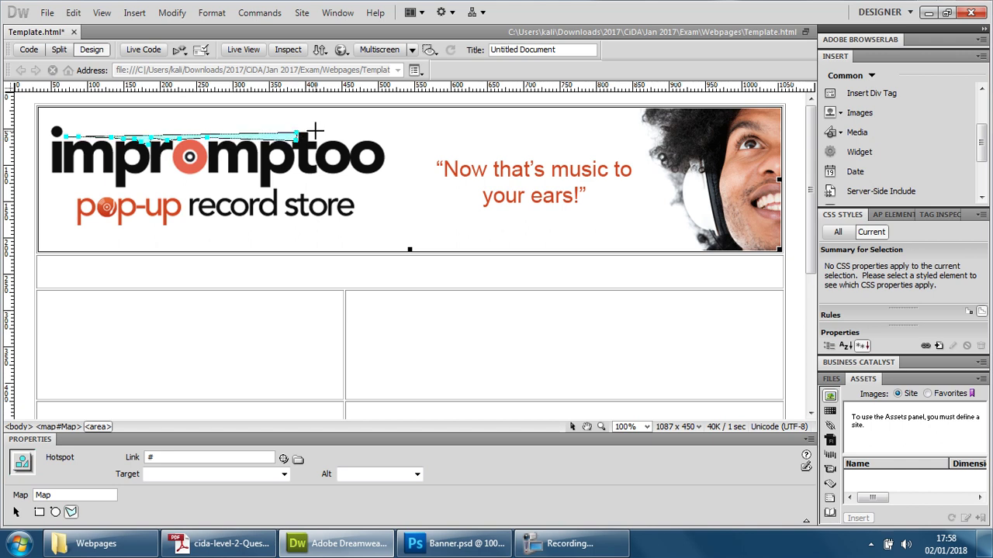
click(311, 131)
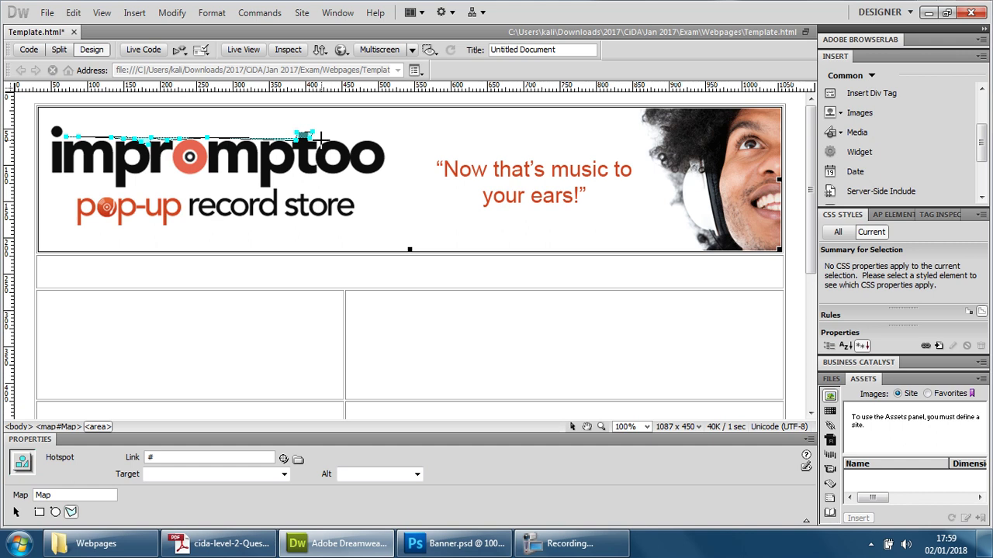
Continue the hotspot above the 'oo' and down its right side to below it
click(322, 141)
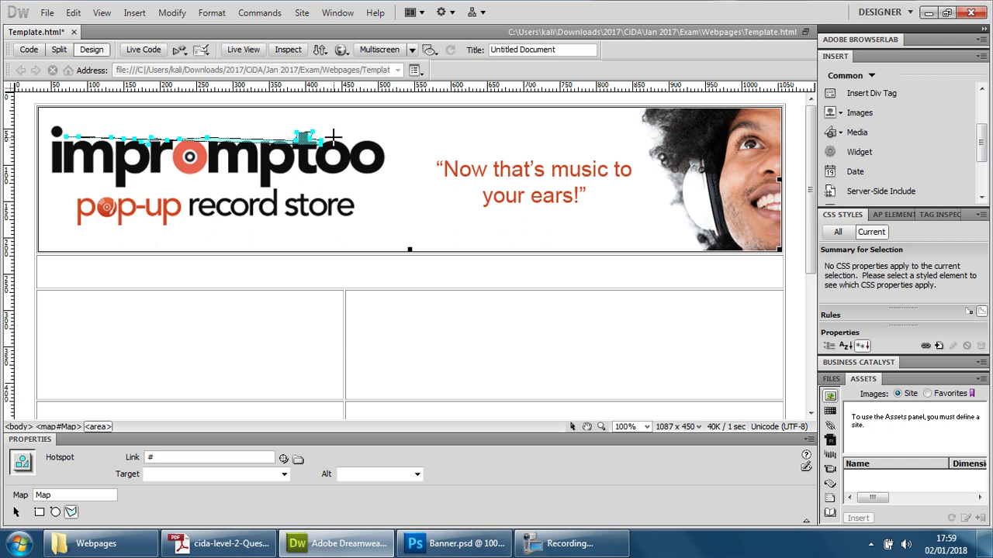
click(335, 142)
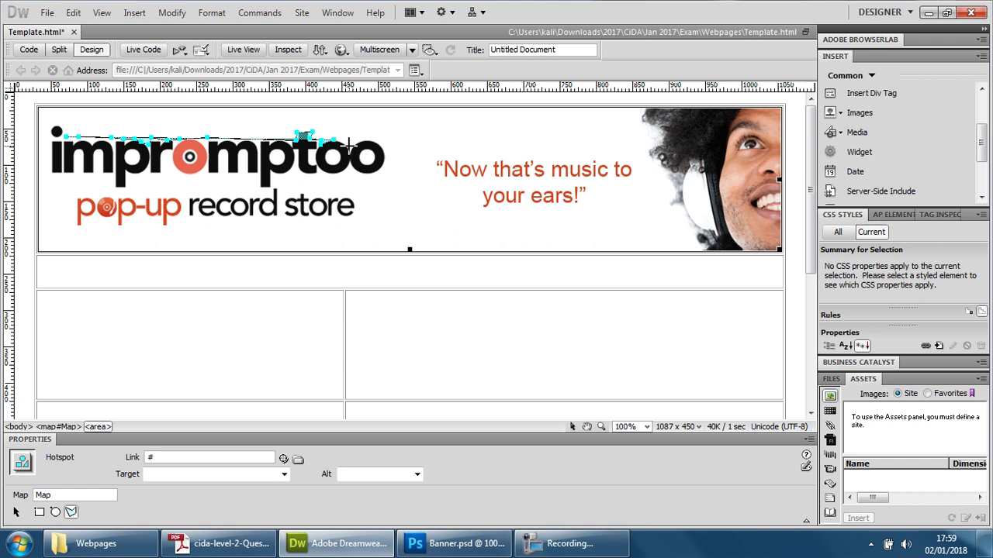
click(348, 141)
click(362, 141)
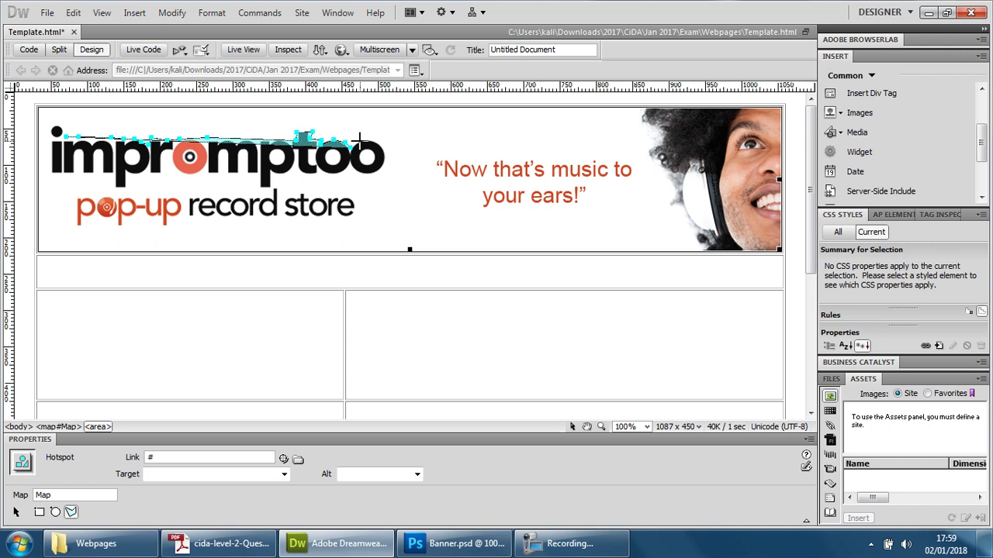
click(372, 140)
click(385, 147)
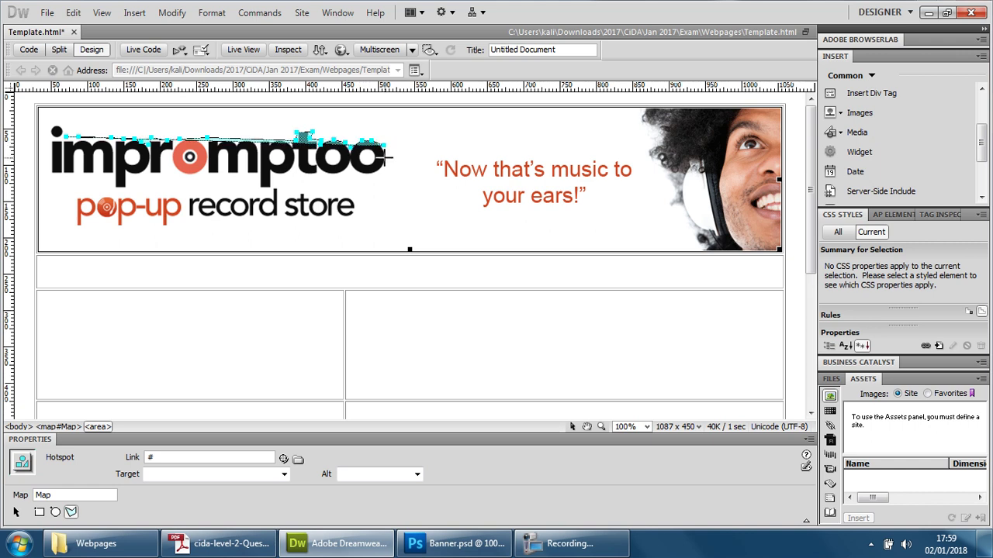
click(383, 159)
click(377, 171)
click(372, 177)
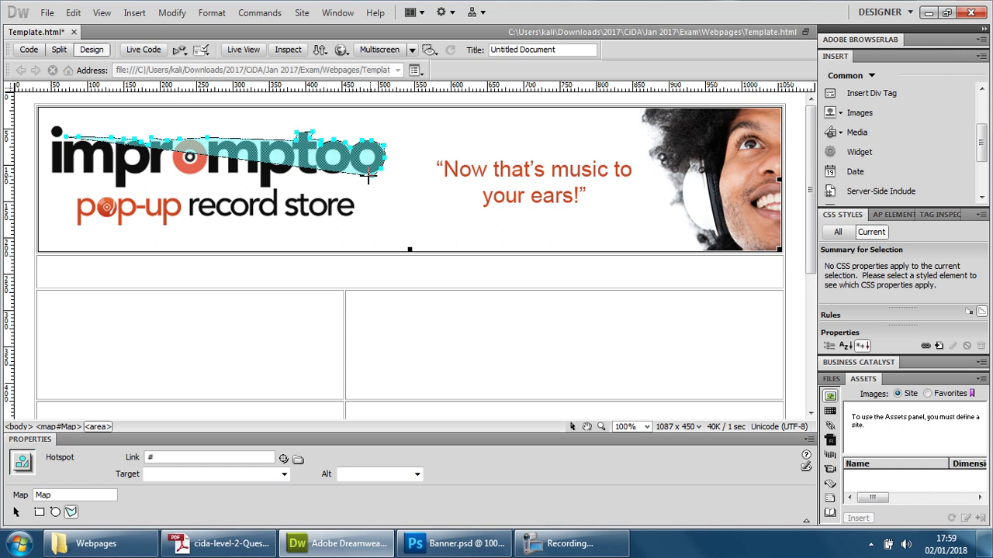
Close the hotspot under the 'pop-up record store' line and around the 'i' to wrap the whole logo
click(354, 199)
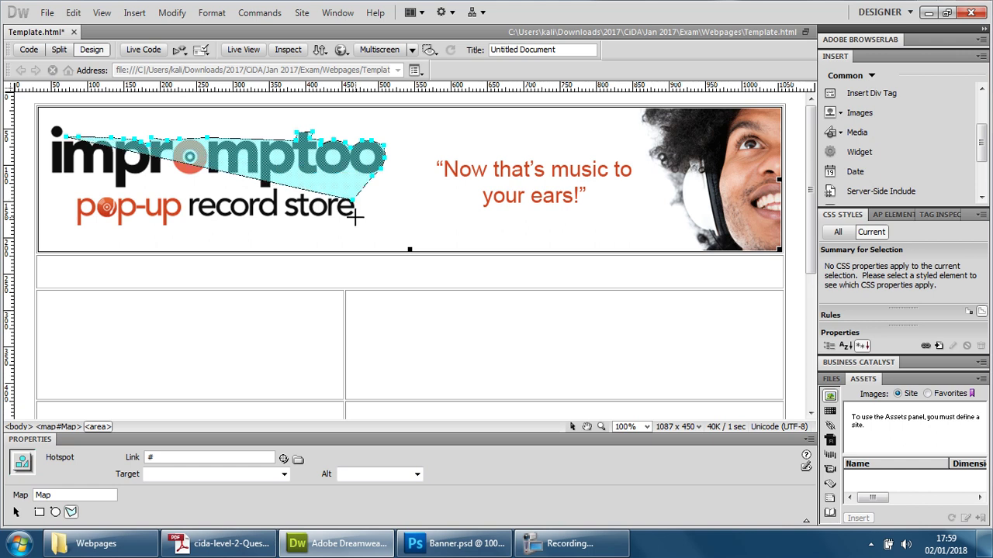
click(355, 218)
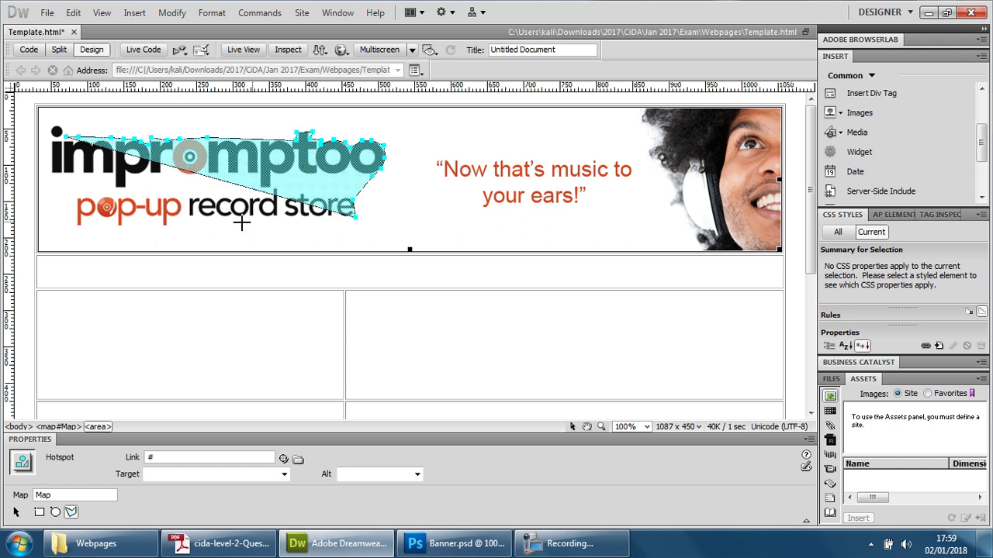
click(165, 220)
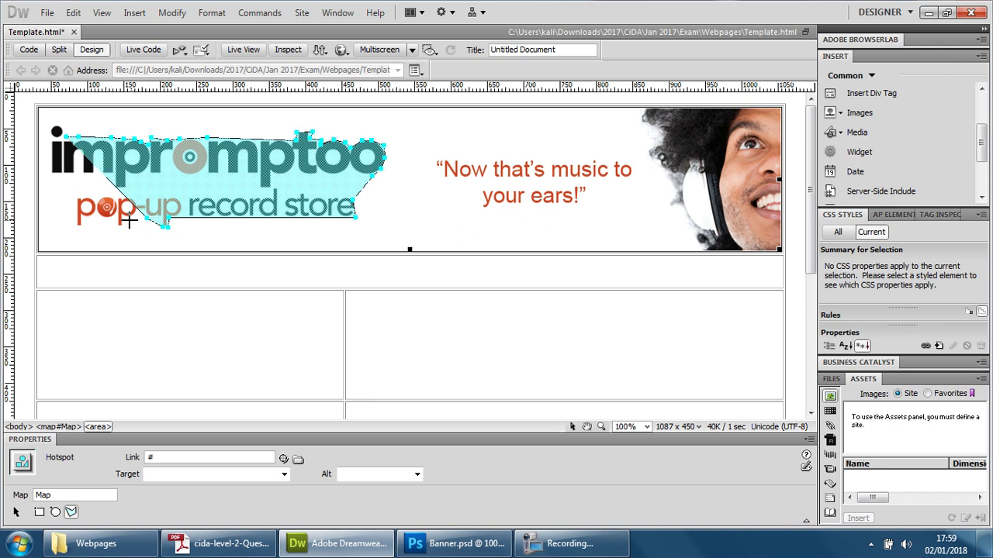
click(122, 224)
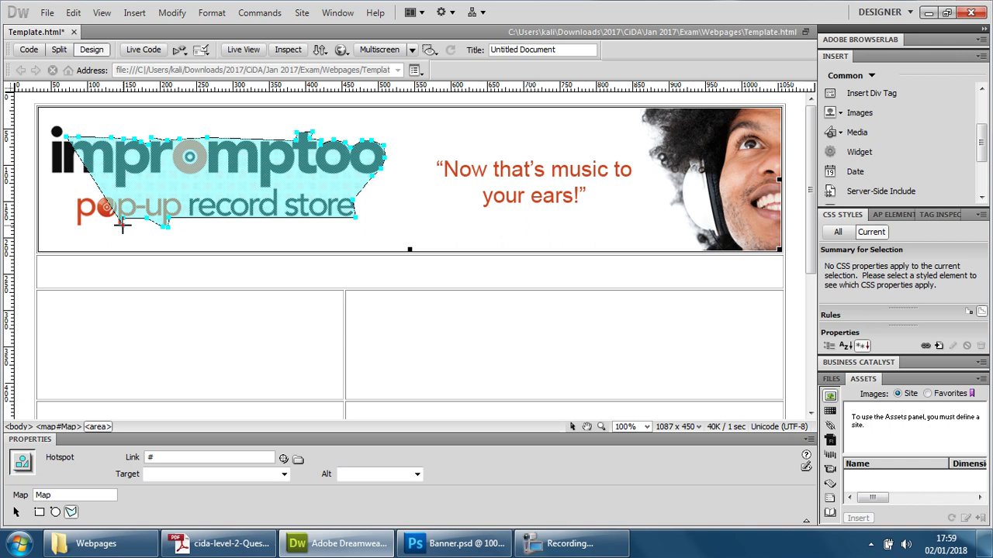
click(79, 227)
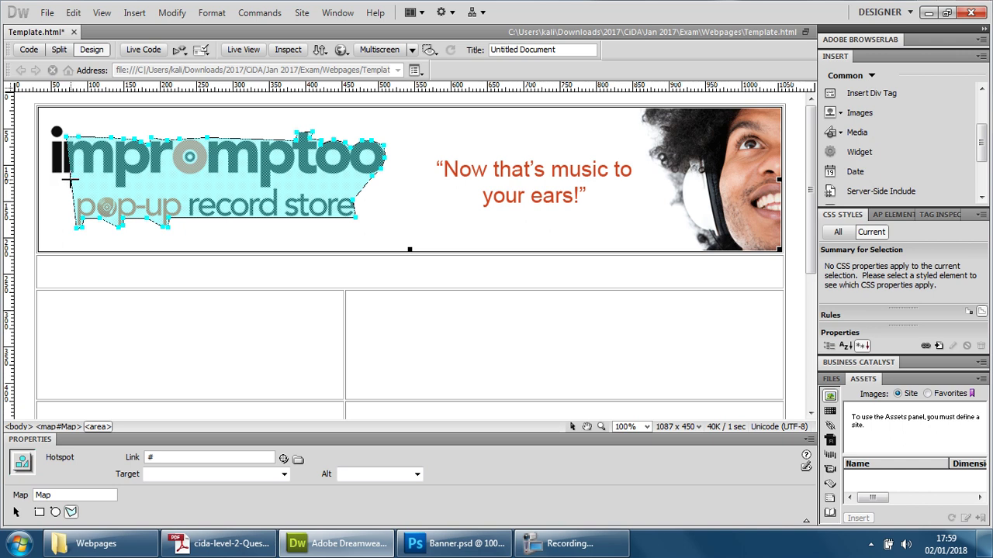
click(51, 175)
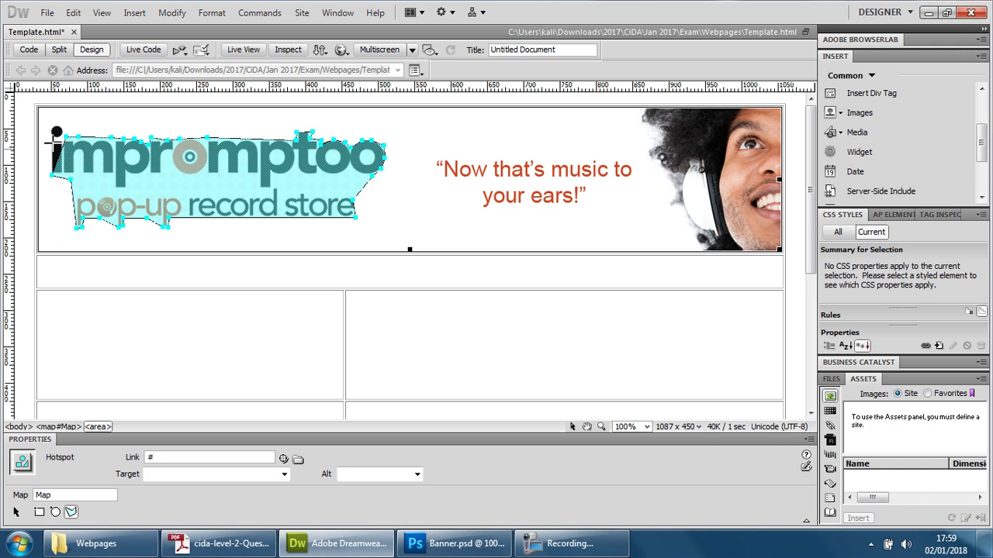
click(50, 124)
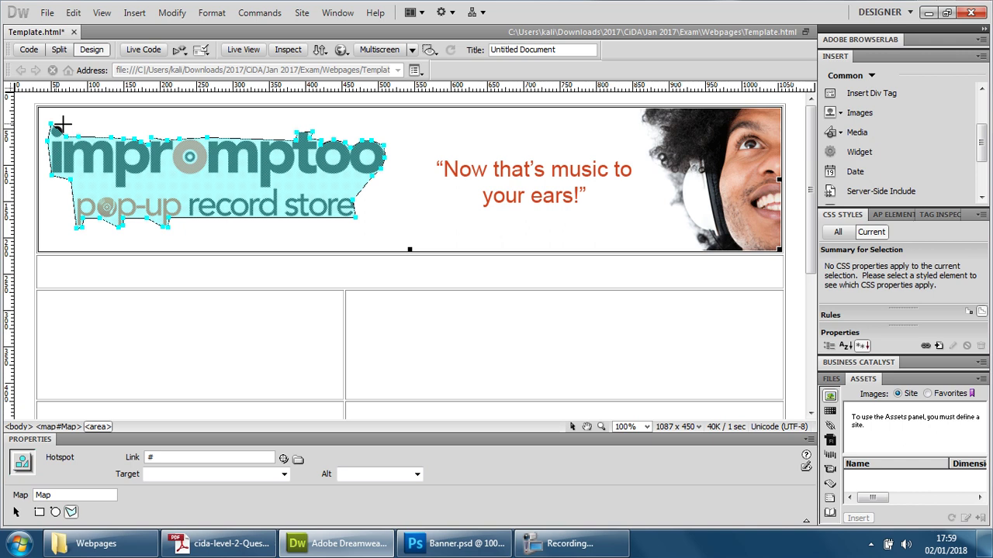
click(63, 124)
click(159, 459)
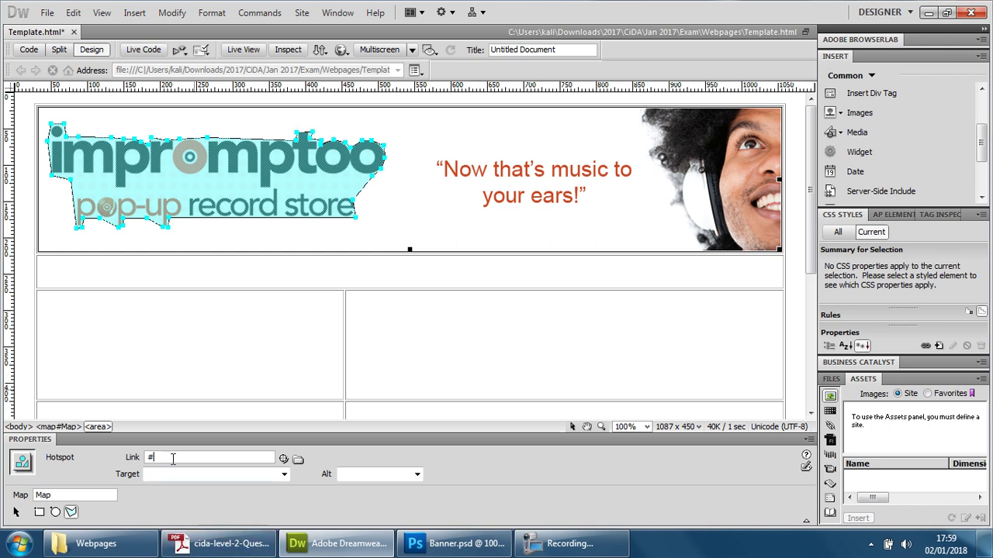
click(198, 546)
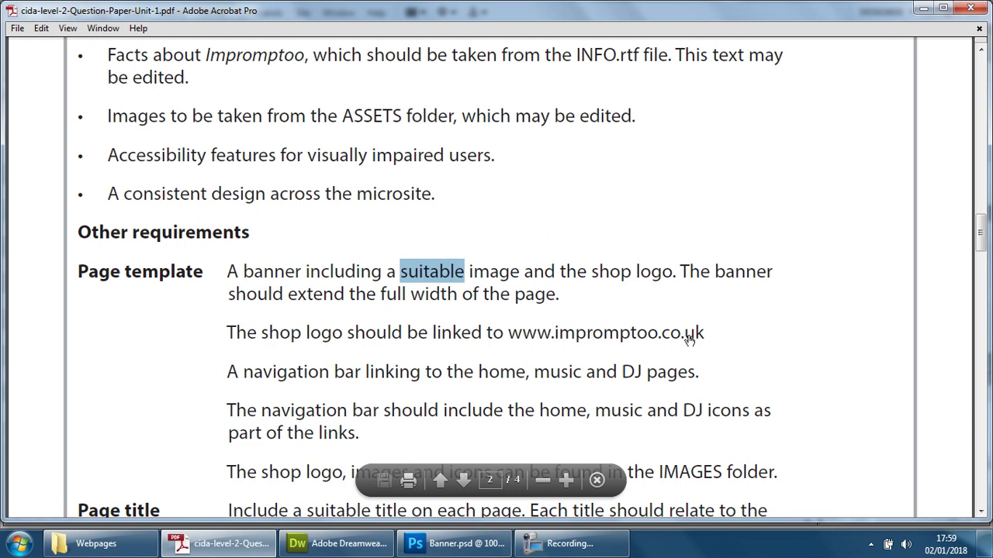
drag(707, 333, 508, 332)
key(ctrl+c)
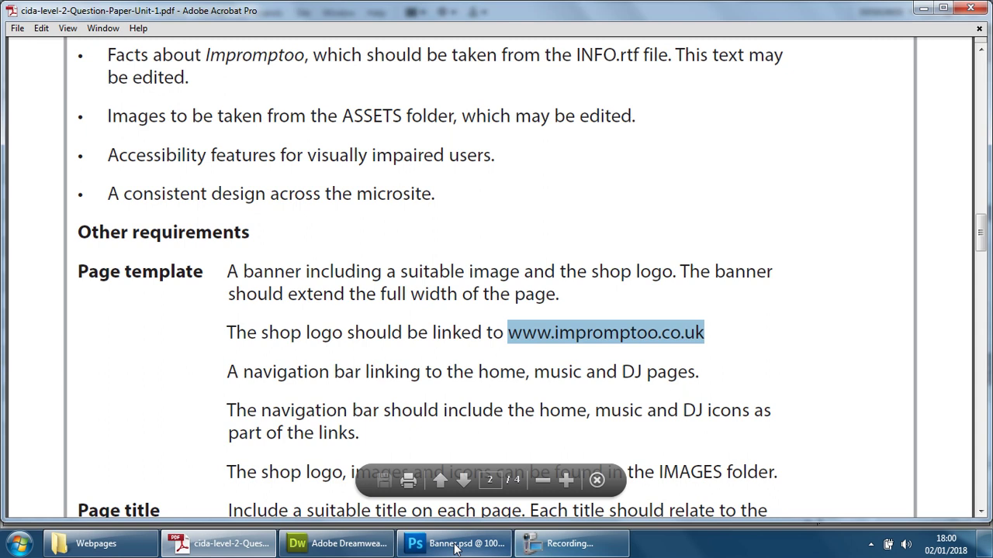
mouse_move(451, 548)
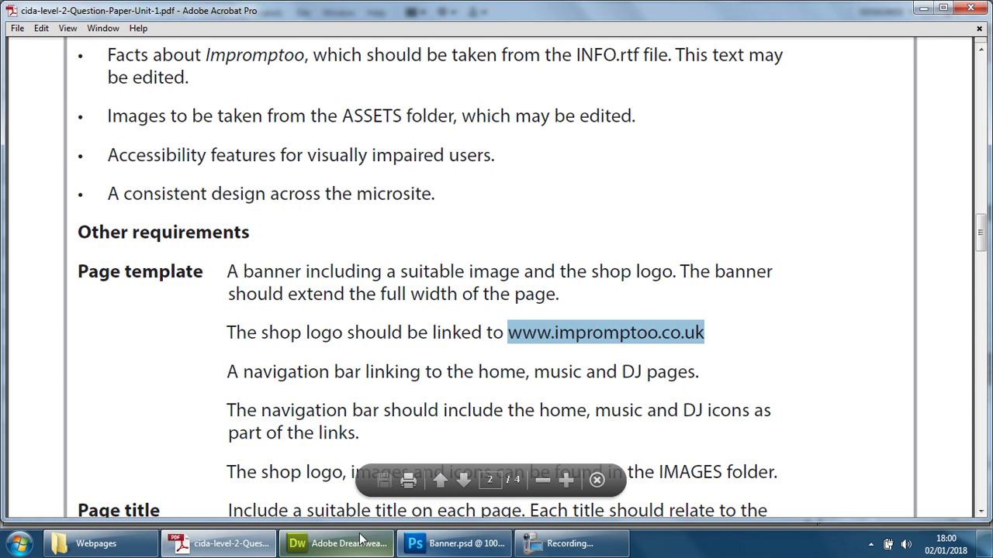
click(252, 547)
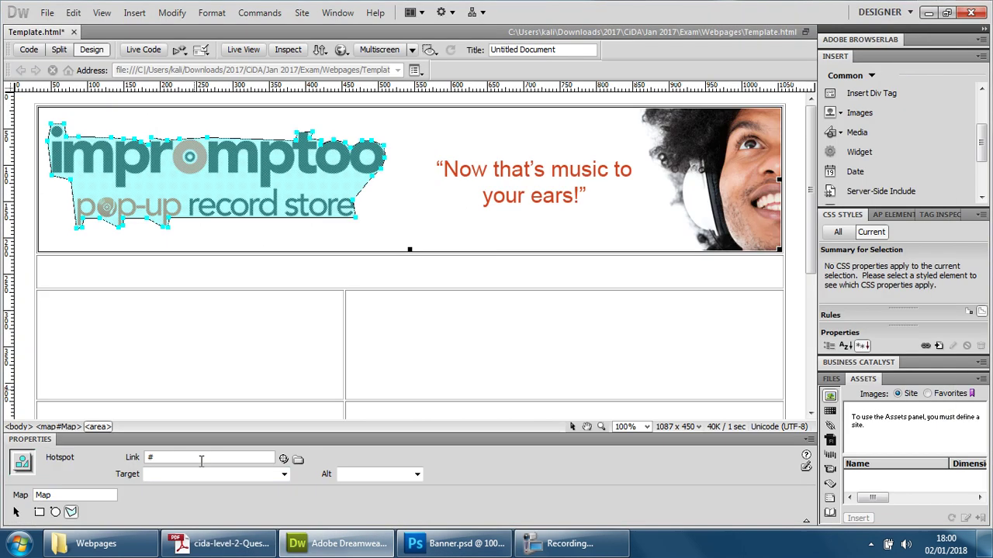
key(ctrl+v)
click(341, 50)
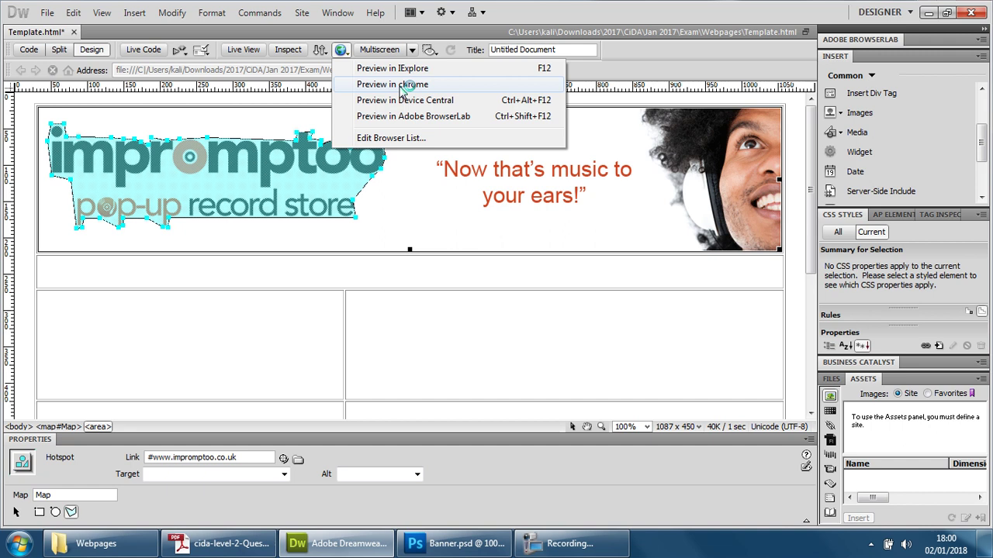
click(401, 85)
click(438, 304)
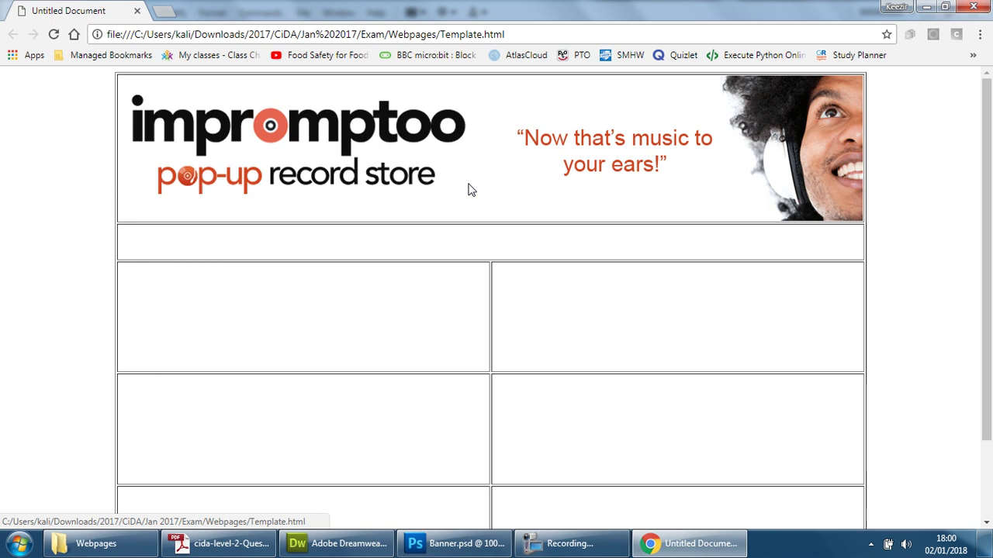
click(361, 544)
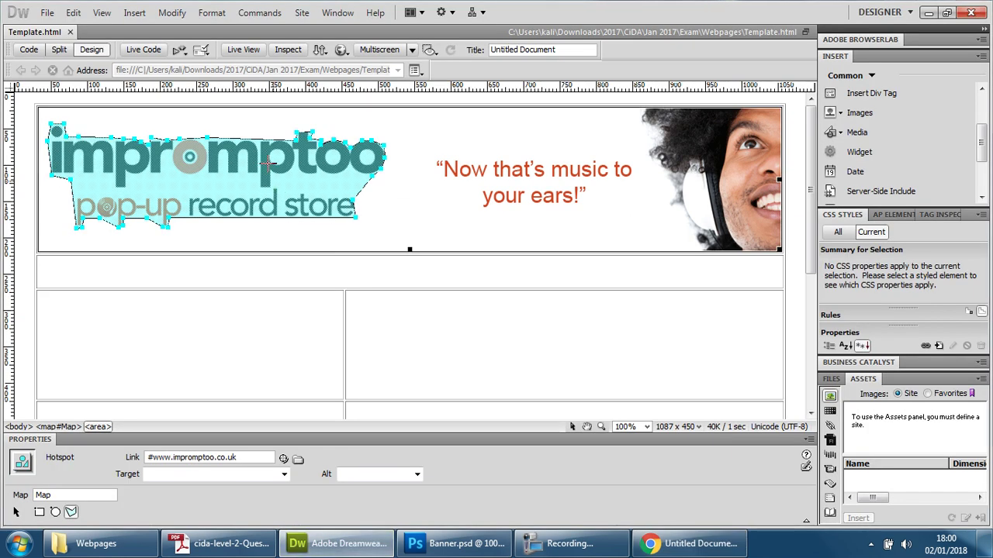